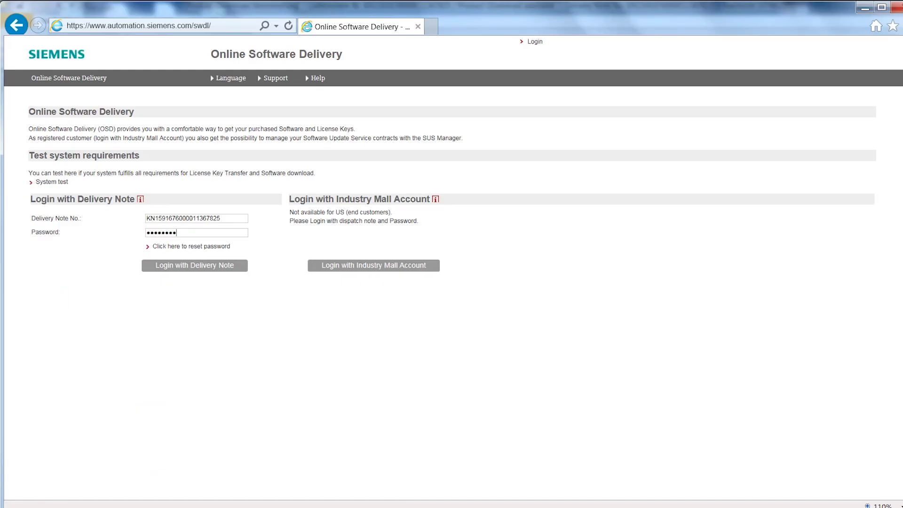
# Log in with the delivery note number and temporary password.
pyautogui.click(233, 219)
pyautogui.click(195, 230)
pyautogui.click(236, 267)
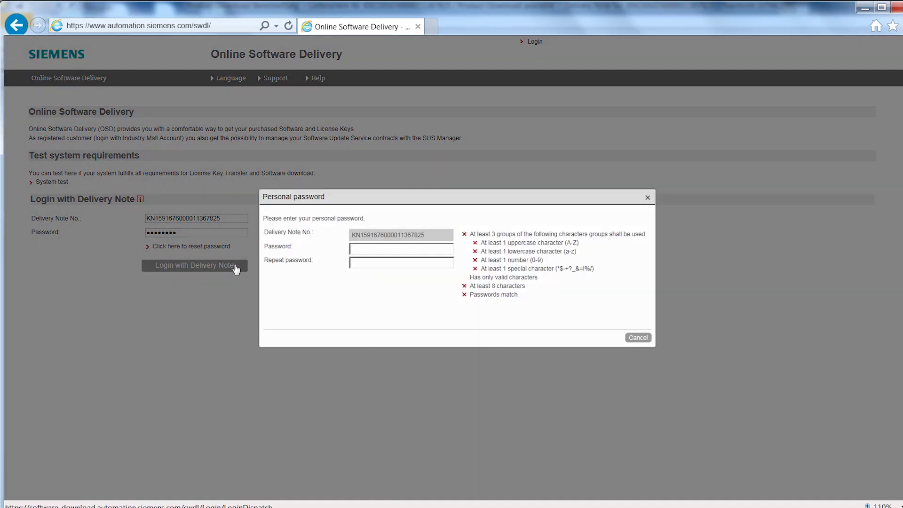
# Enter and repeat a new personal password to replace the temporary one.
pyautogui.write('Siemens1')
pyautogui.click(387, 261)
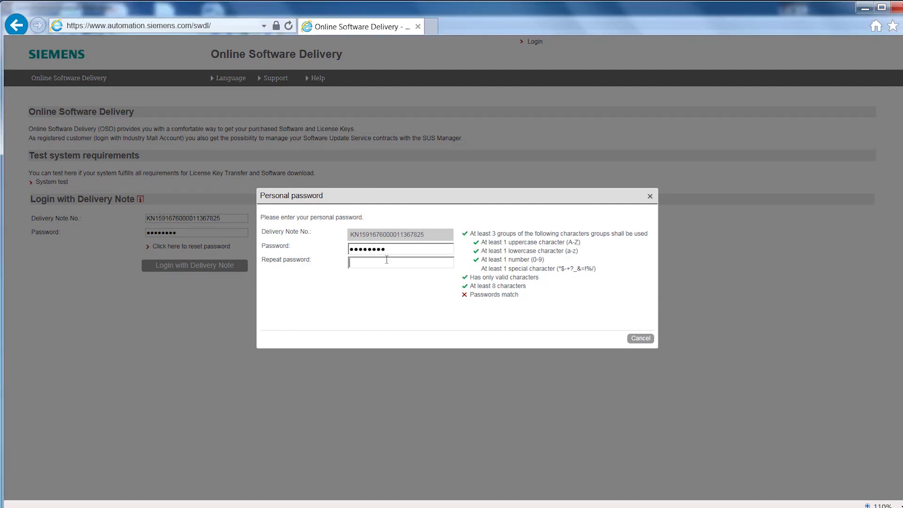
pyautogui.write('Siemens1')
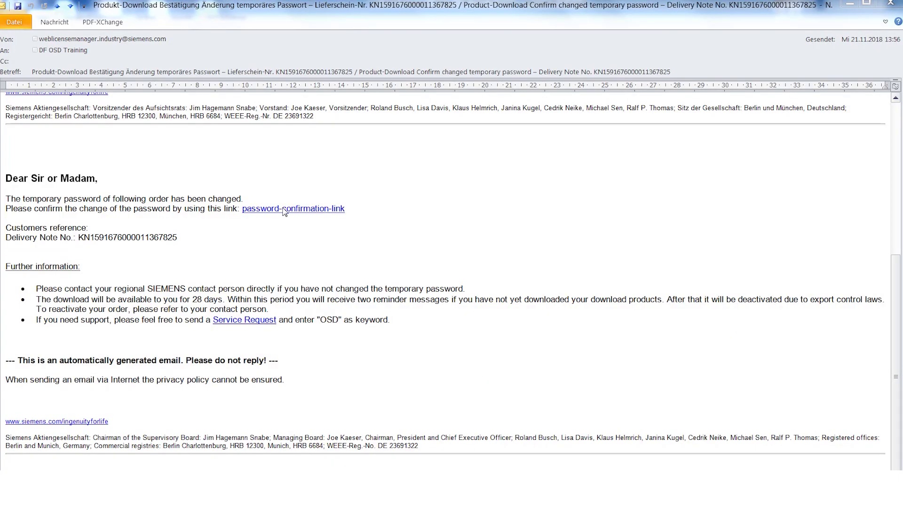
# Confirm the password from the e-mail link, then log in with the remembered delivery note and personal password.
pyautogui.click(284, 209)
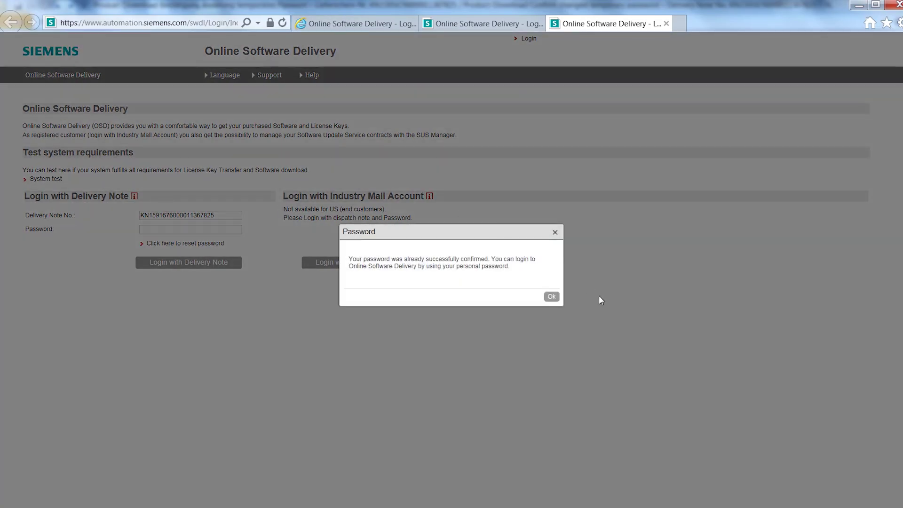
pyautogui.click(551, 297)
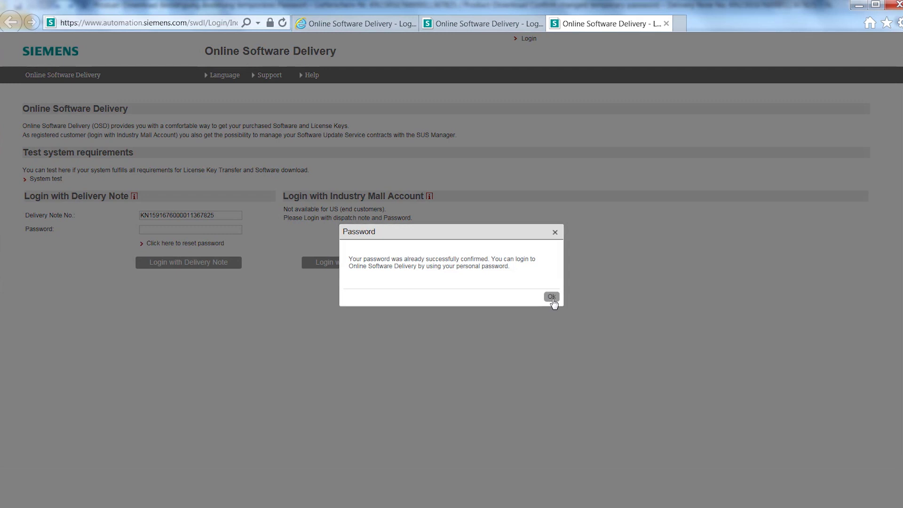
pyautogui.press('Down')
pyautogui.press('Down')
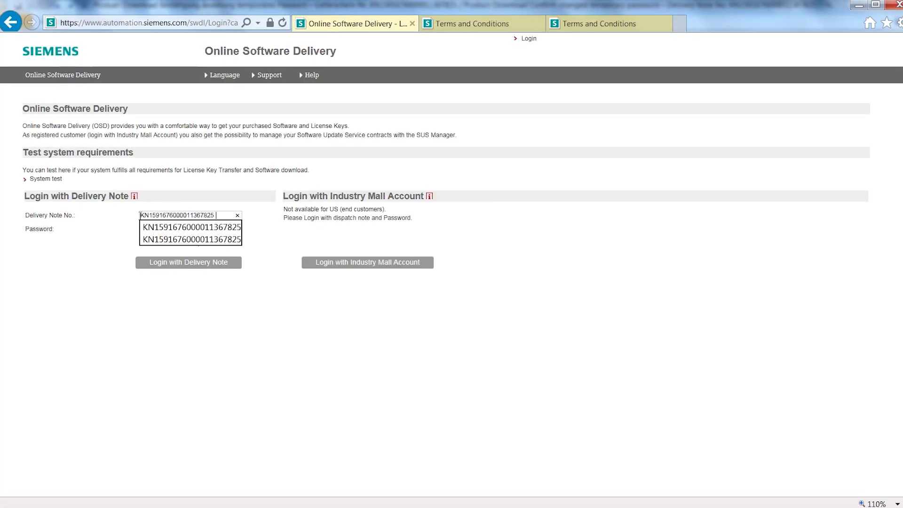
pyautogui.press('Return')
pyautogui.click(234, 228)
pyautogui.write('********')
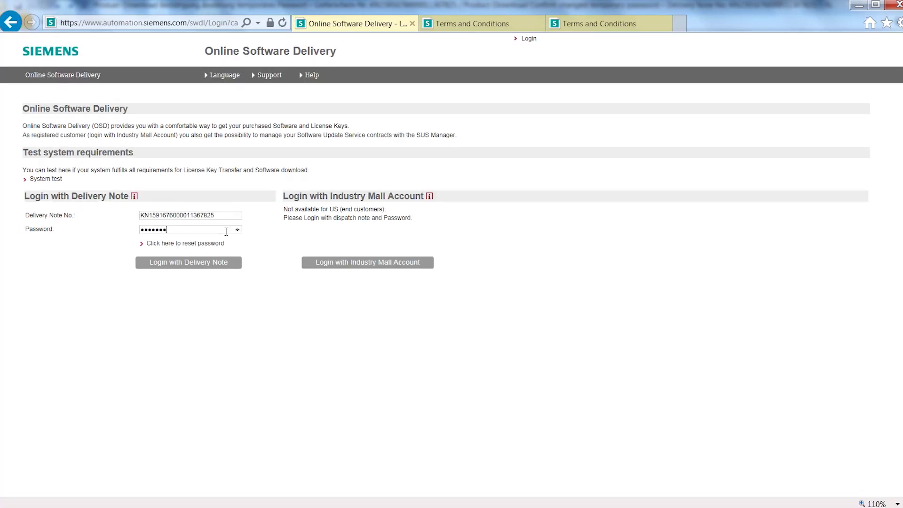
pyautogui.click(222, 264)
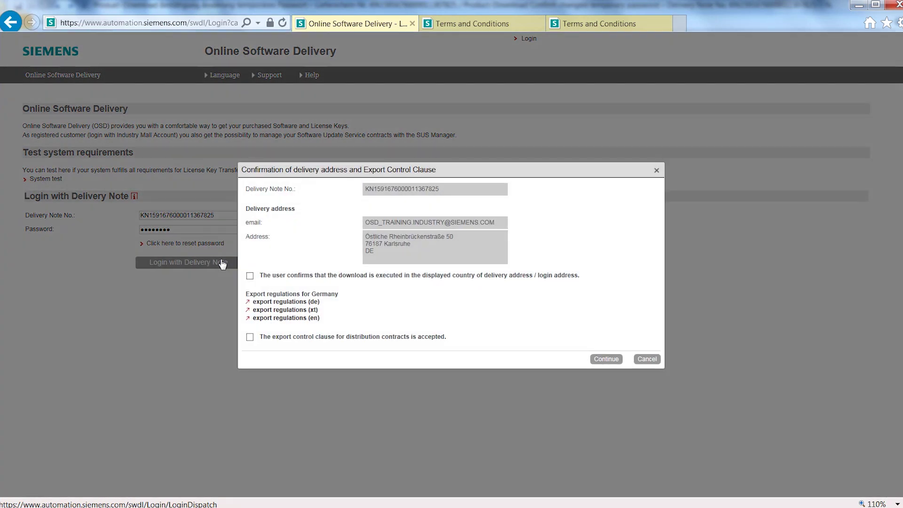
# Review the English export regulations, accept the delivery-country and export-control confirmations, and continue.
pyautogui.click(313, 318)
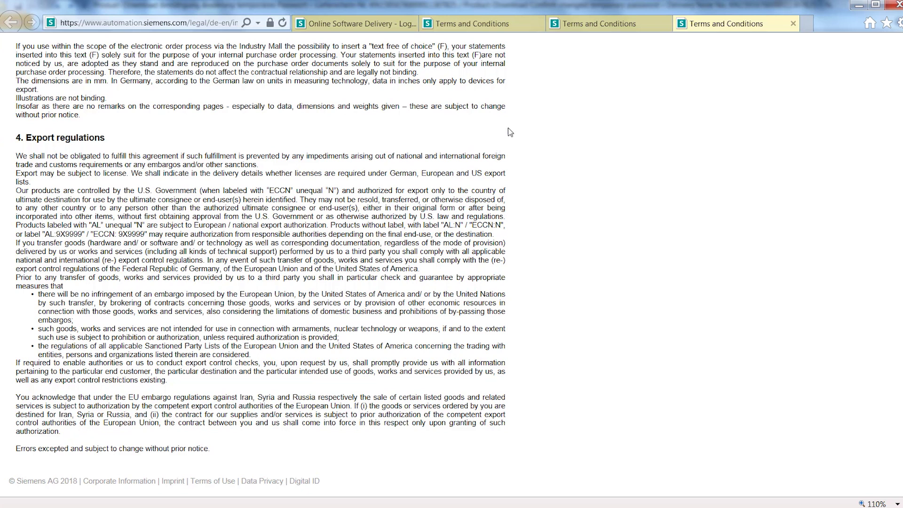
pyautogui.click(327, 23)
pyautogui.click(250, 276)
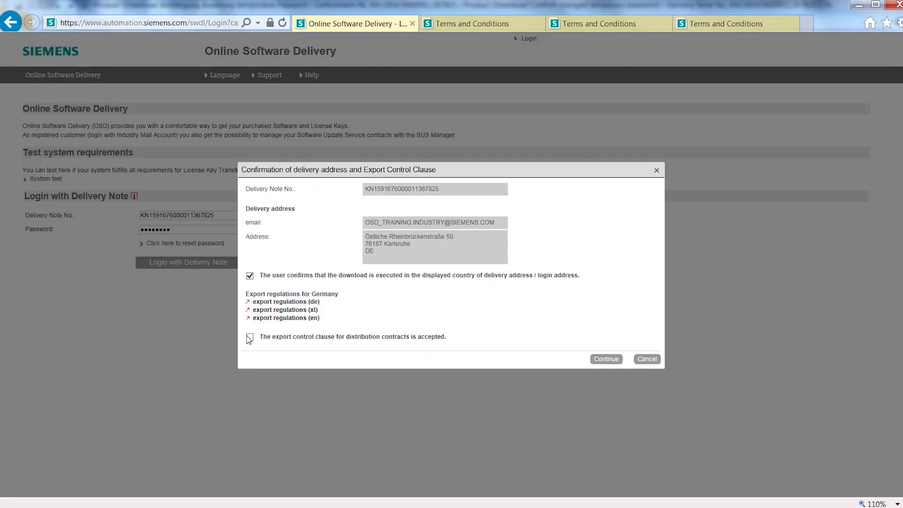
pyautogui.click(250, 337)
pyautogui.click(606, 359)
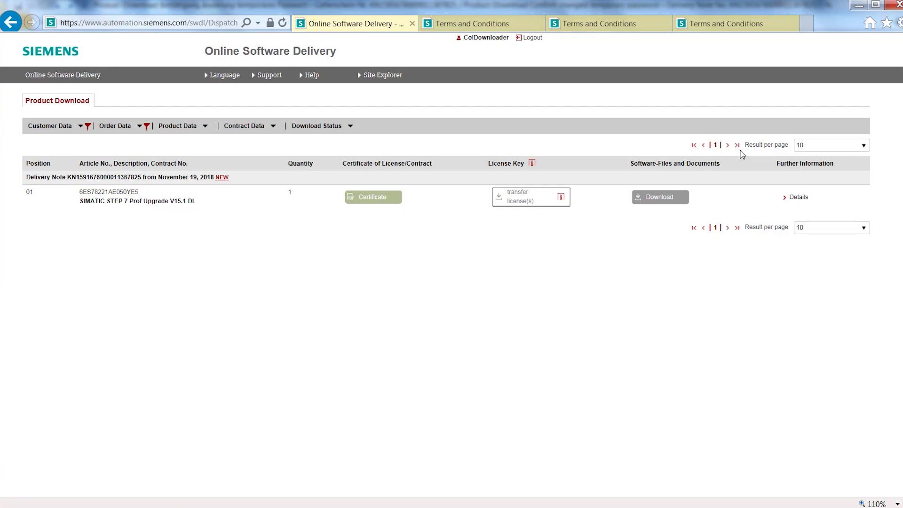
# Download the license certificate for SIMATIC STEP 7 Prof Upgrade V15.1 DL, accepting the information notice.
pyautogui.click(390, 201)
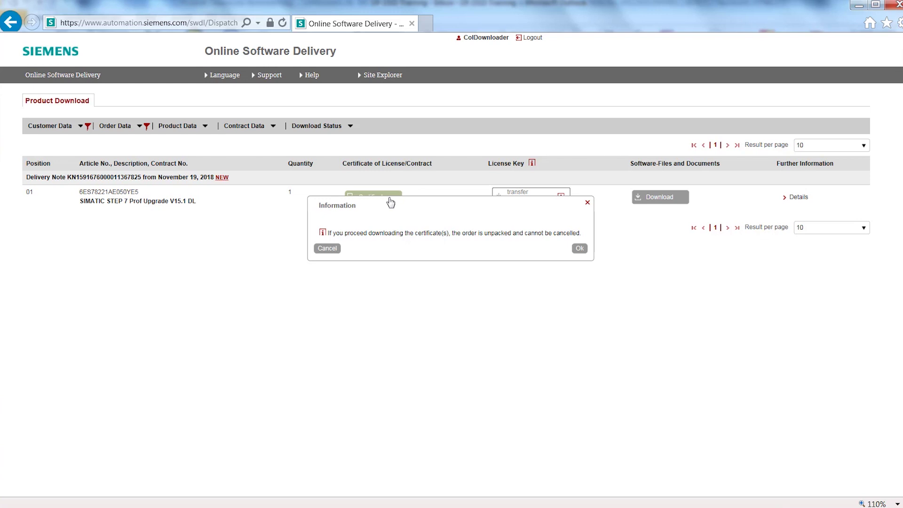
pyautogui.click(582, 249)
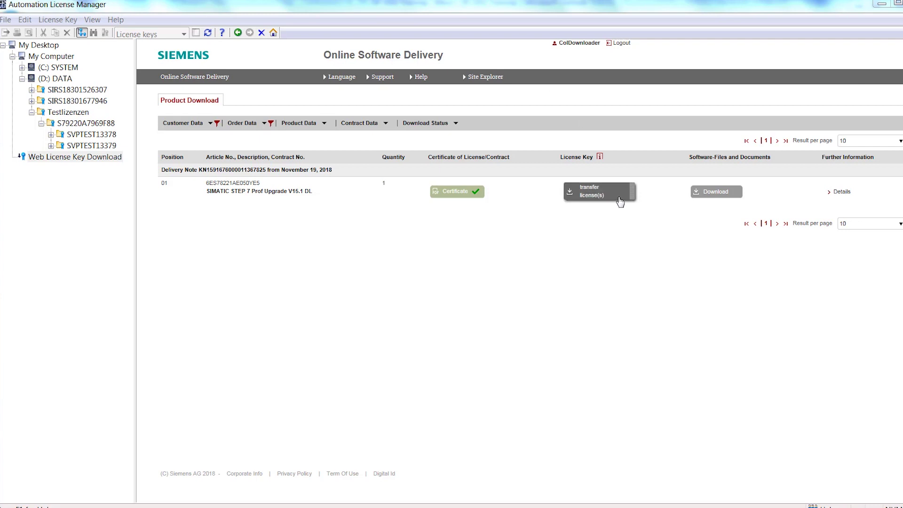
# Drag the order's license keys onto the Testlizenzen folder and confirm the transfer.
pyautogui.moveTo(620, 201); pyautogui.dragTo(82, 119)
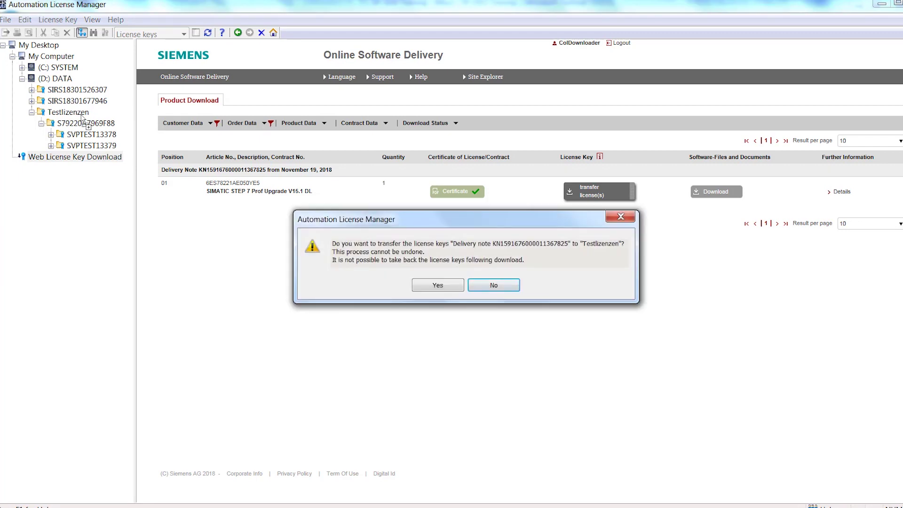
pyautogui.click(448, 285)
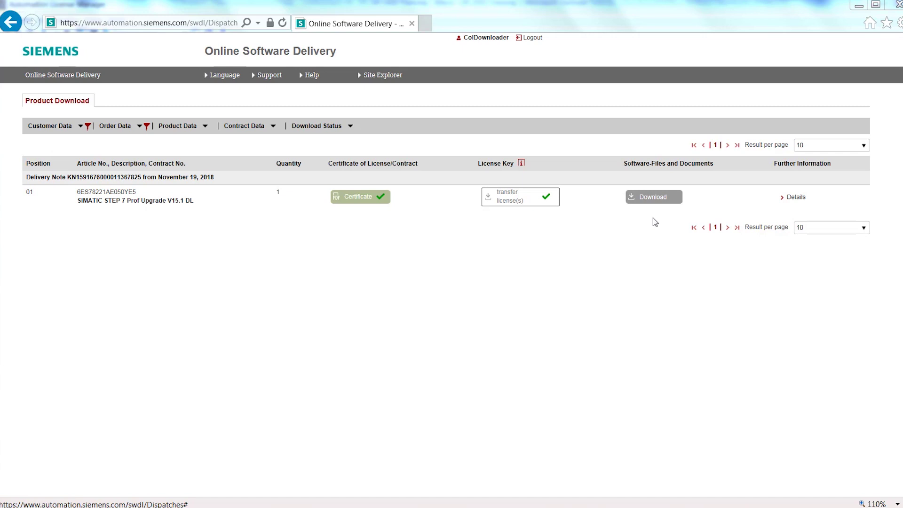
# Download the TIA_Portal_STEP_7_Pro_WINCC_Adv_V15_1.iso package from the software file list.
pyautogui.click(649, 200)
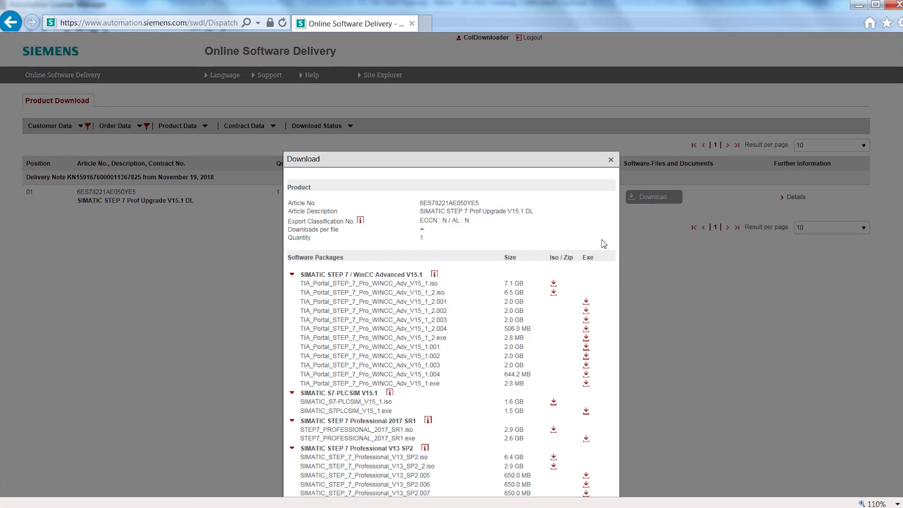
pyautogui.click(553, 284)
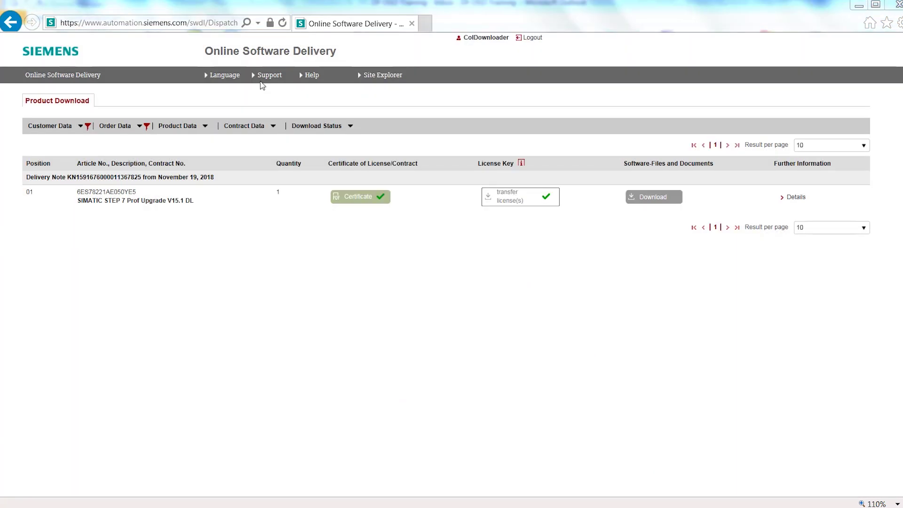
# Show the Technical Support contacts panel from the Support menu.
pyautogui.click(266, 80)
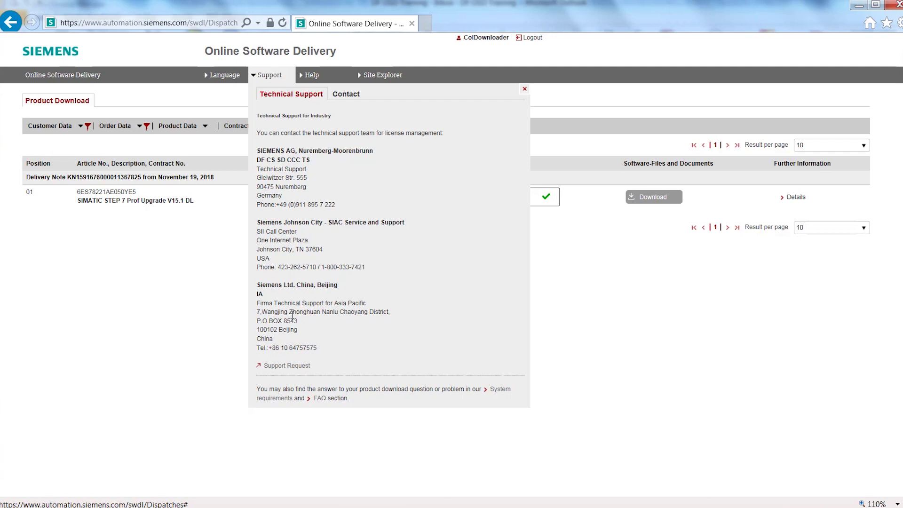
# Start a support request for Online Software Delivery (OSD), flagged as a SIMATIC authorization/license problem.
pyautogui.click(285, 366)
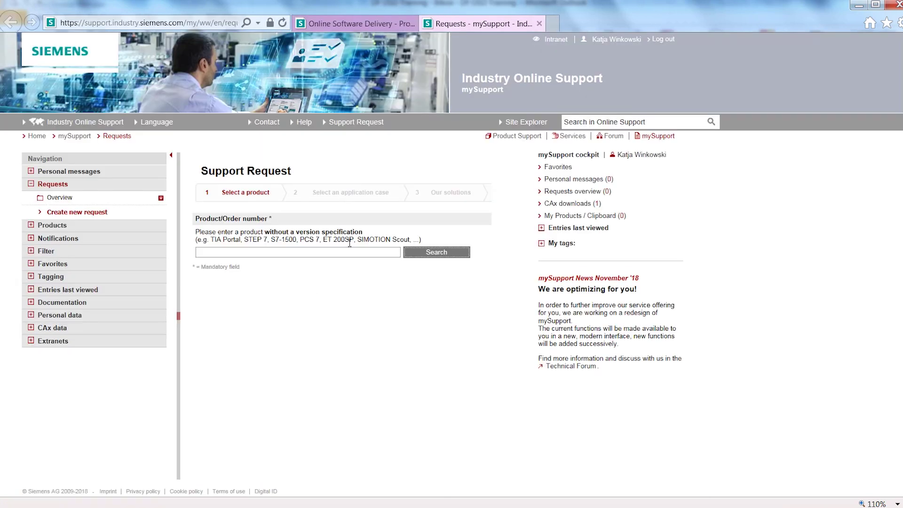
pyautogui.write('OSD')
pyautogui.click(414, 258)
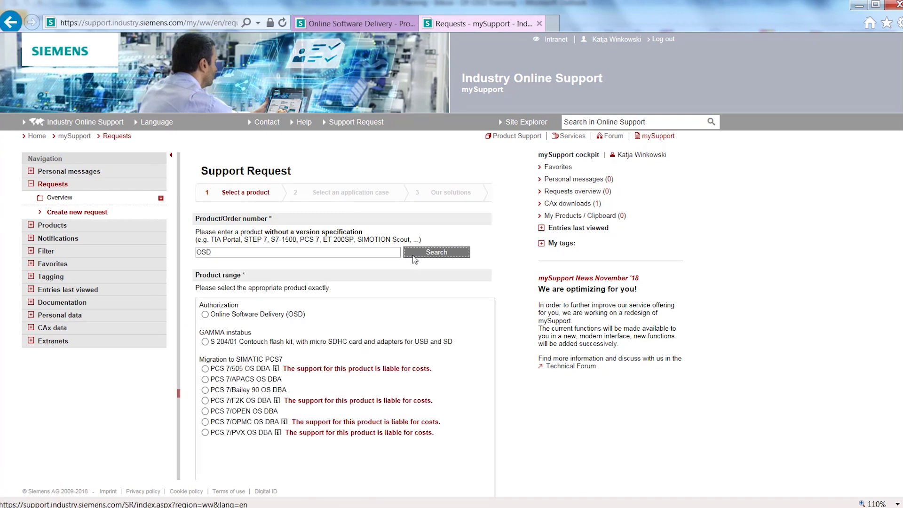
pyautogui.click(205, 315)
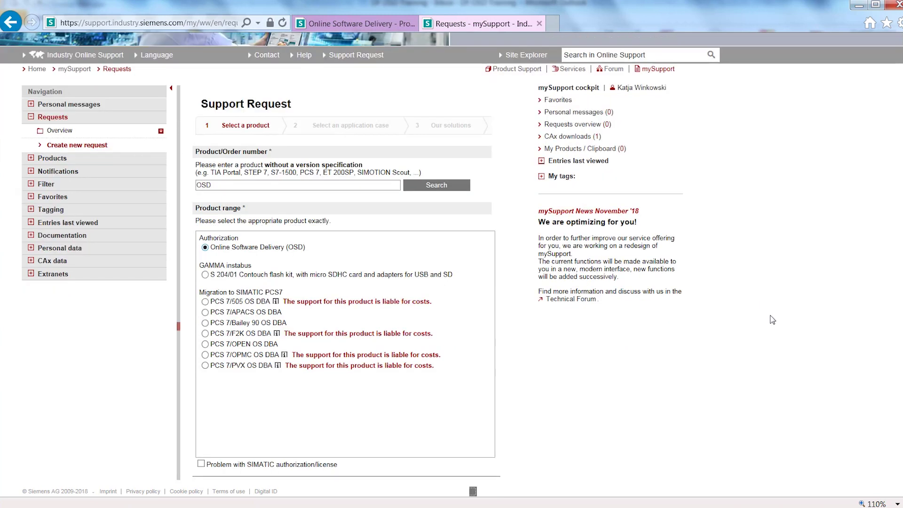
pyautogui.click(201, 464)
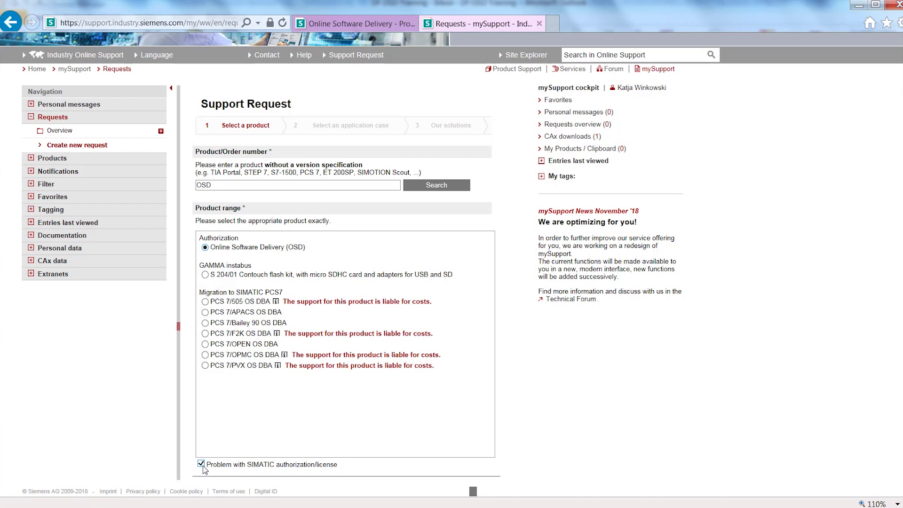
pyautogui.scroll(-2, 452, 283)
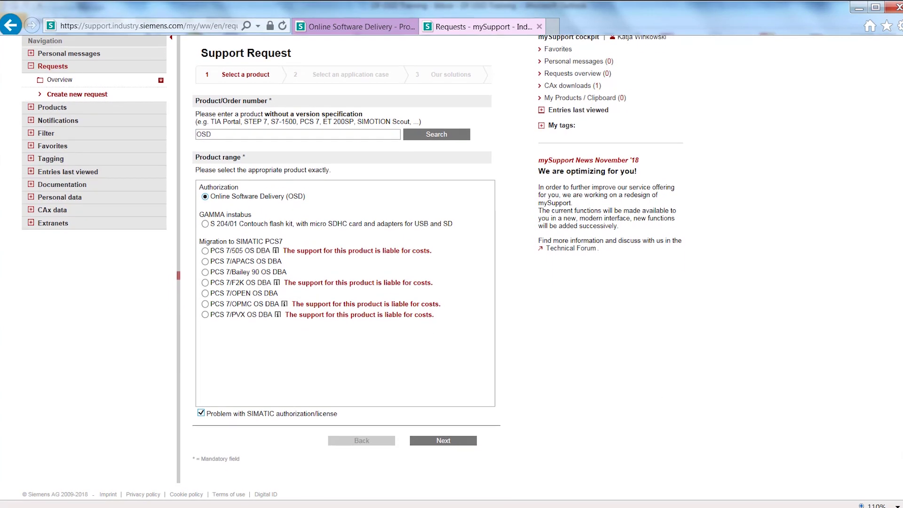
pyautogui.click(444, 435)
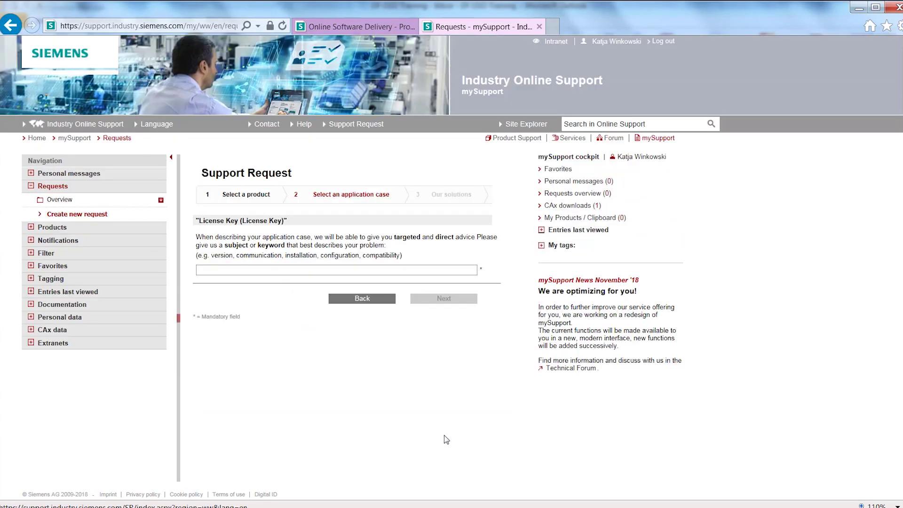